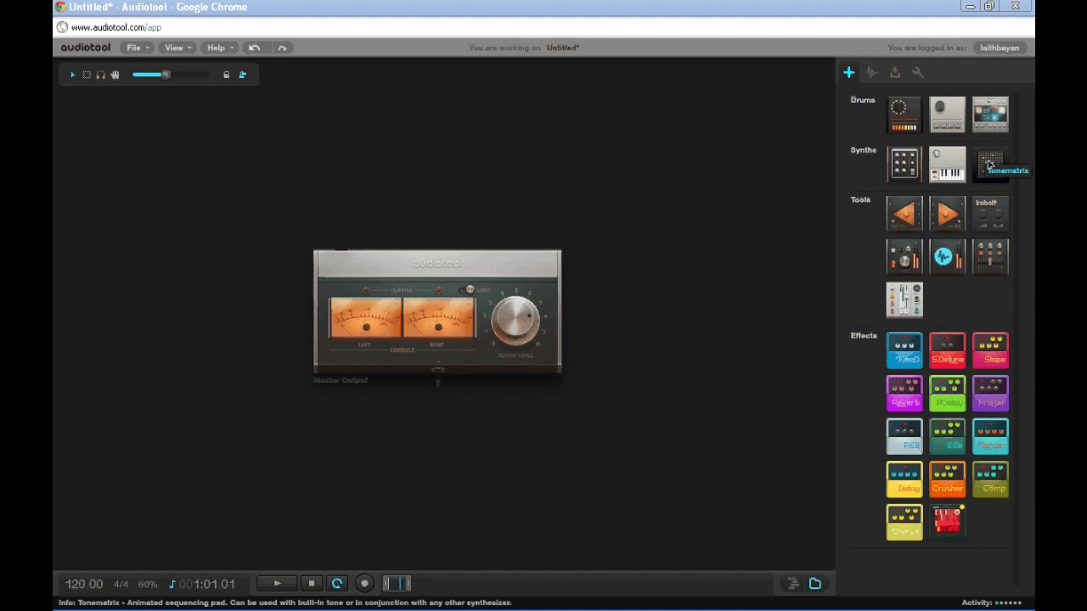
Step: Place a Tonematrix below the Master Output on the desktop and zoom in on it
drag(989, 164, 452, 423)
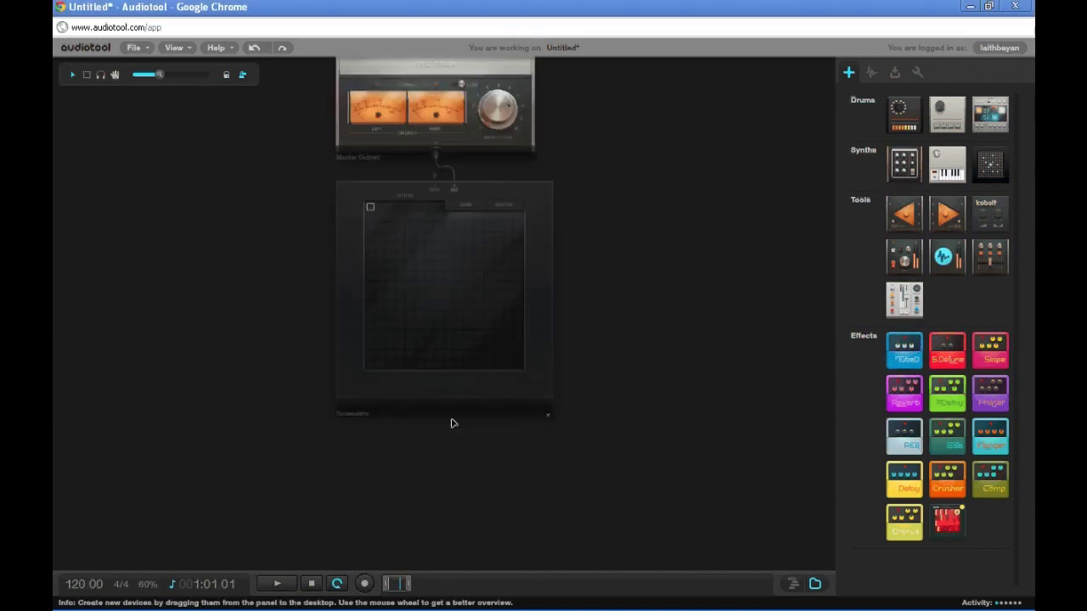
scroll(452, 421, up, 1)
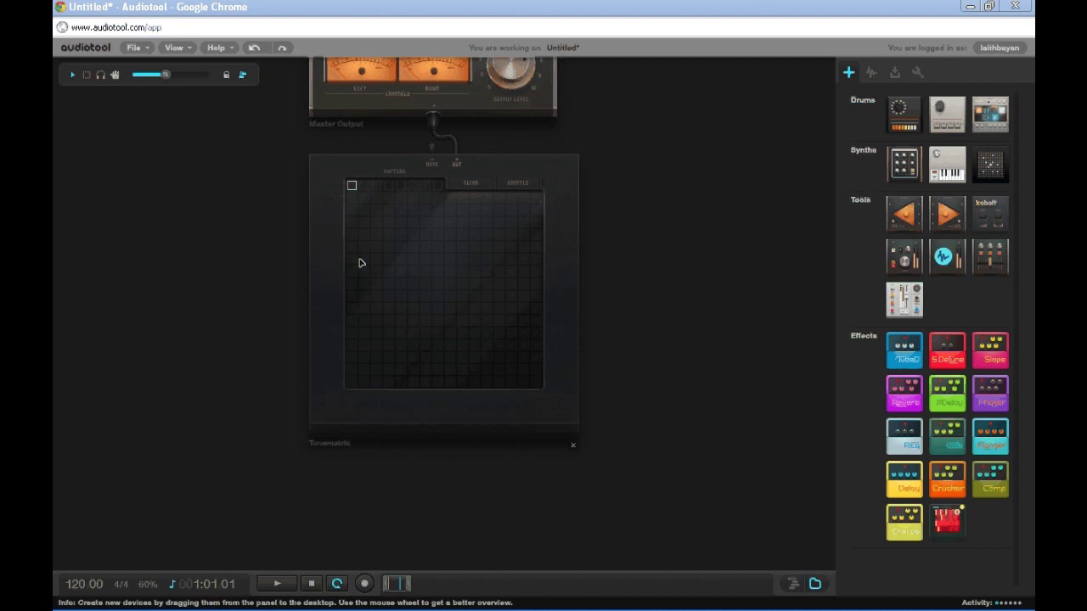
Step: Light six notes along one upper row of the grid and start playback
click(352, 333)
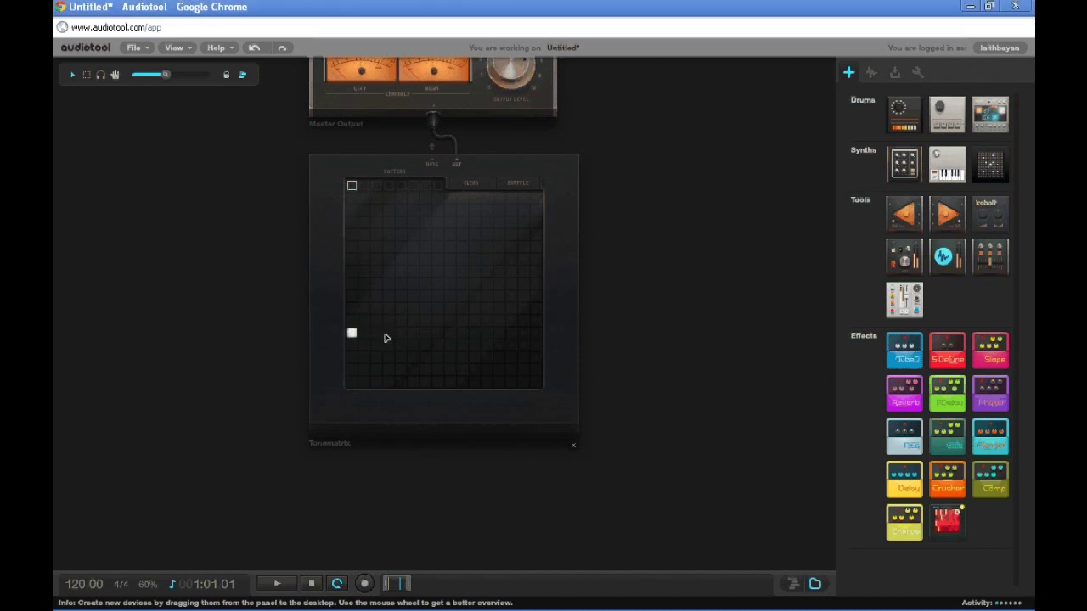
click(388, 333)
click(426, 333)
click(463, 332)
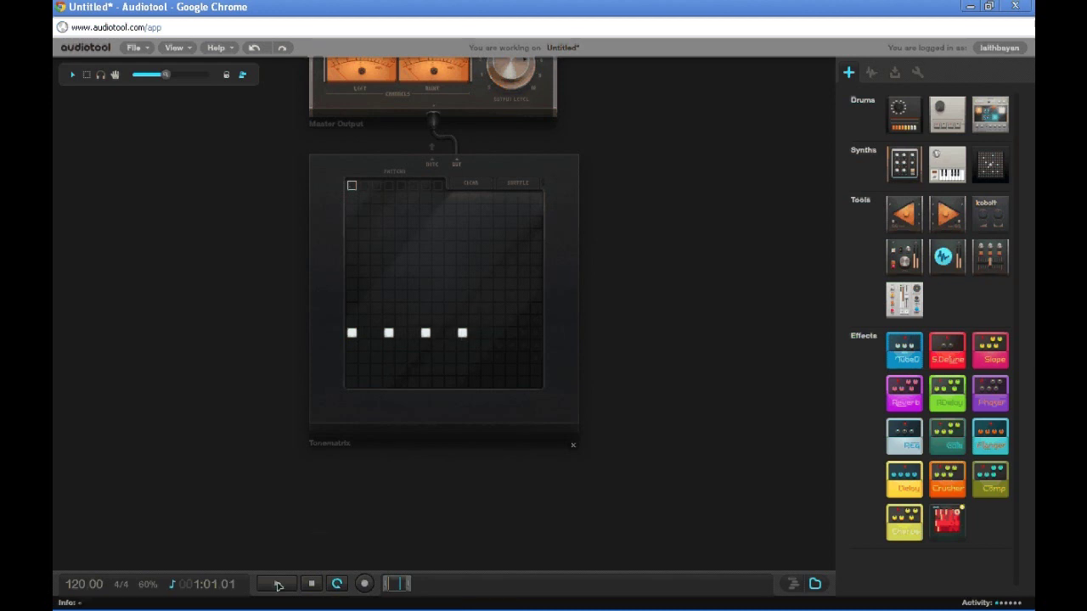
click(277, 583)
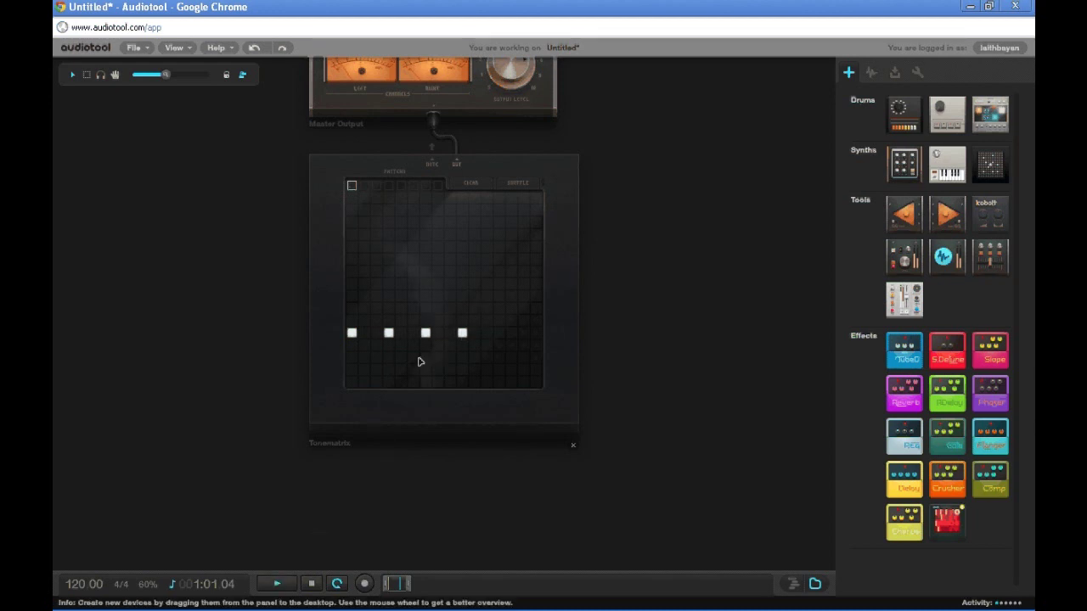
click(487, 333)
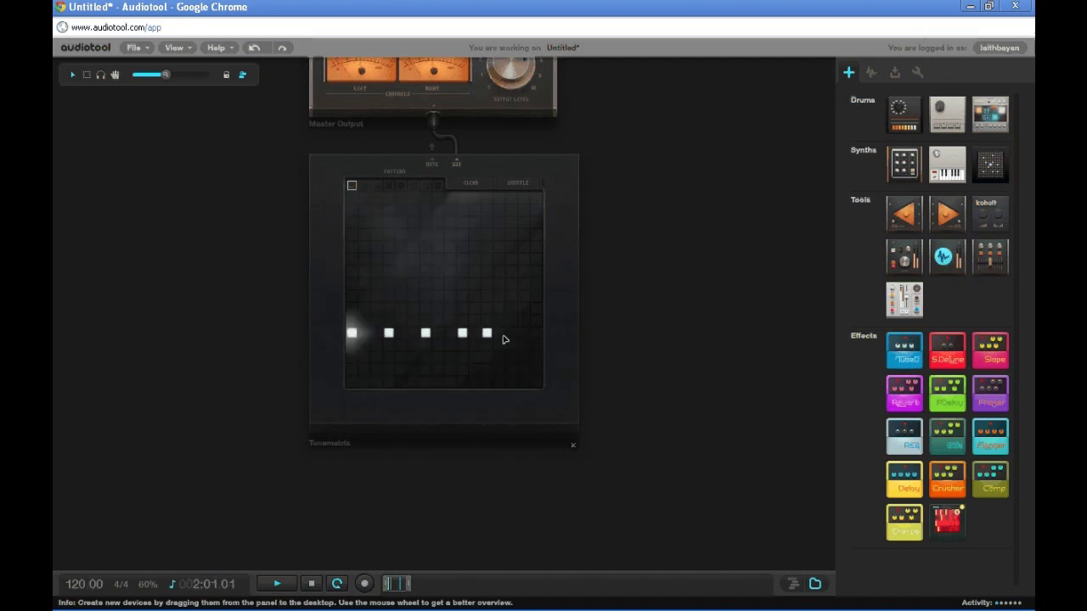
click(524, 333)
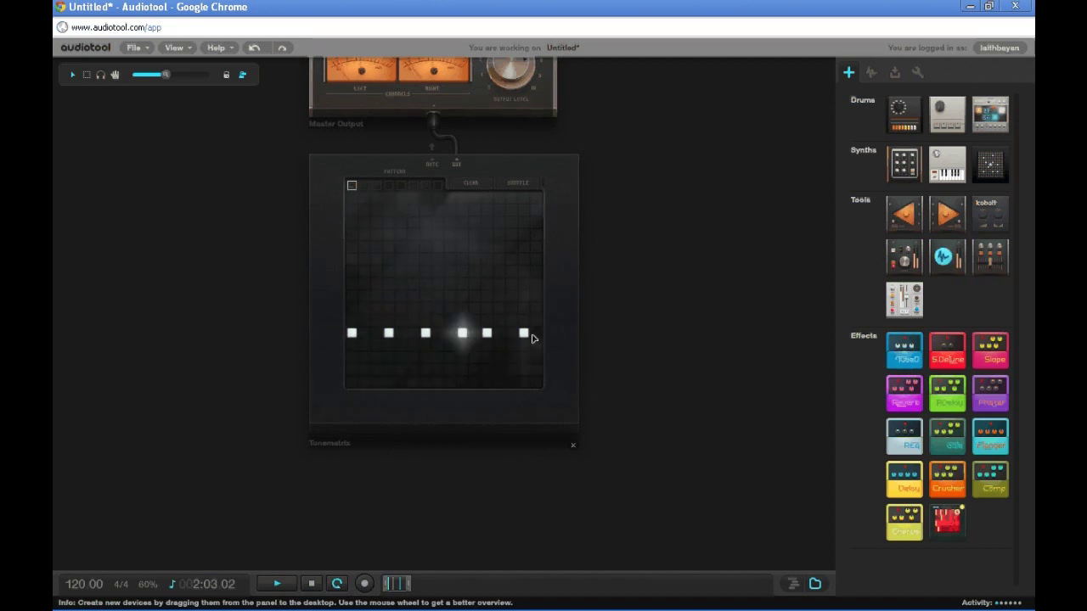
Step: Clear that row, then draw a diagonal line of notes and erase its top-right part
click(352, 333)
drag(352, 337, 563, 337)
mouse_move(349, 390)
mouse_down()
mouse_move(544, 262)
mouse_move(577, 294)
mouse_up()
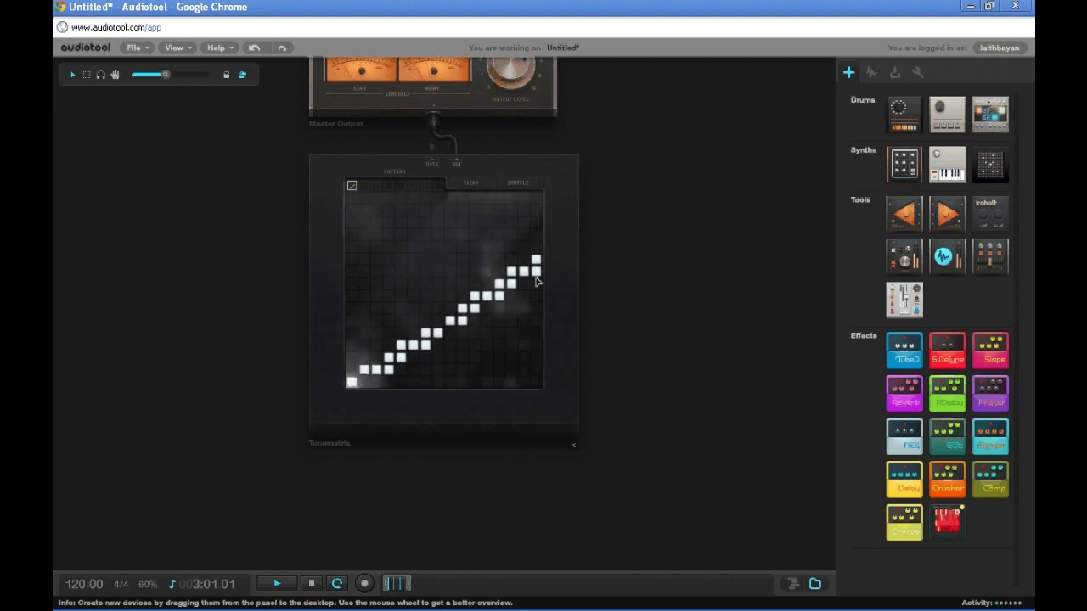
mouse_move(536, 259)
mouse_down()
mouse_move(485, 310)
mouse_move(489, 295)
mouse_move(478, 293)
mouse_move(415, 342)
mouse_move(402, 366)
mouse_move(345, 388)
mouse_up()
Step: Rework the strokes into a compact two-row block of eight notes near the top left
mouse_move(351, 238)
mouse_down()
mouse_move(425, 283)
mouse_move(437, 307)
mouse_up()
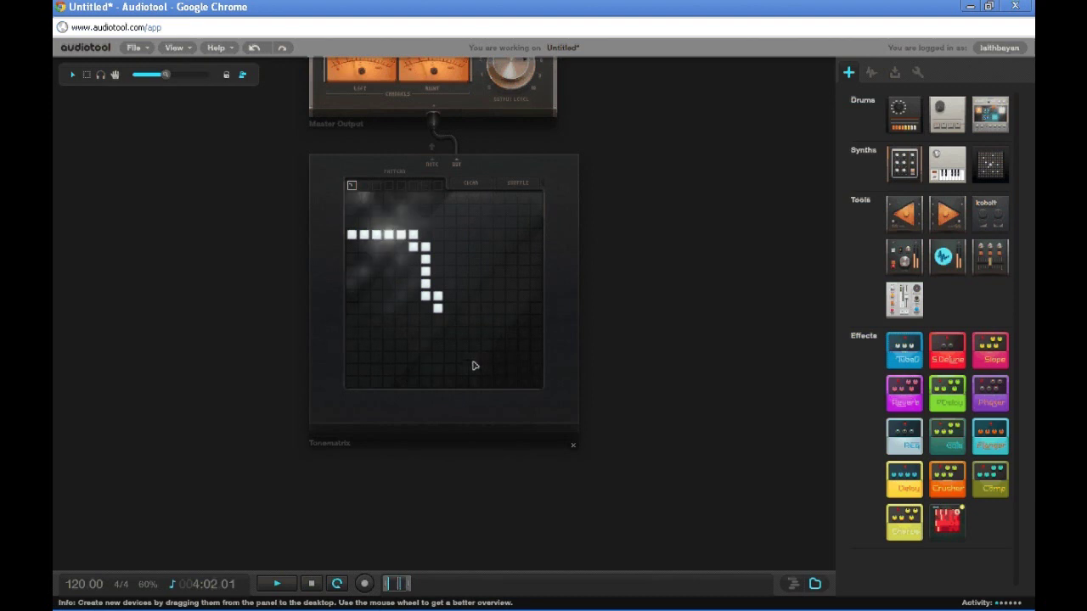
mouse_move(474, 360)
mouse_down()
mouse_move(537, 333)
mouse_move(536, 308)
mouse_up()
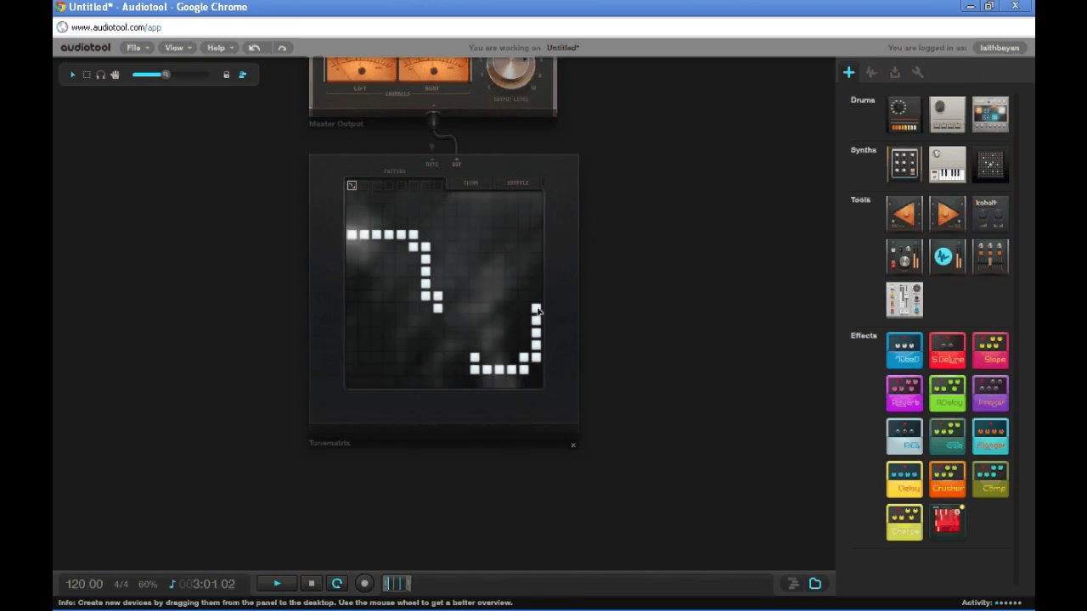
mouse_move(538, 319)
mouse_down()
mouse_move(507, 366)
mouse_move(468, 366)
mouse_move(428, 288)
mouse_move(421, 227)
mouse_move(369, 231)
mouse_move(448, 322)
mouse_up()
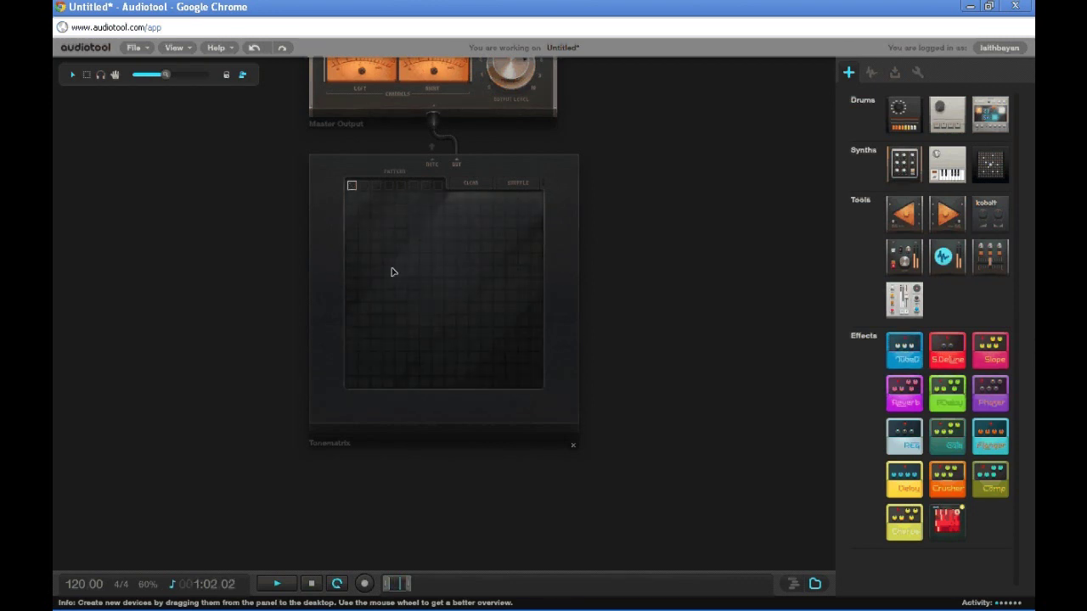
mouse_move(353, 236)
mouse_down()
mouse_move(387, 237)
mouse_move(351, 247)
mouse_up()
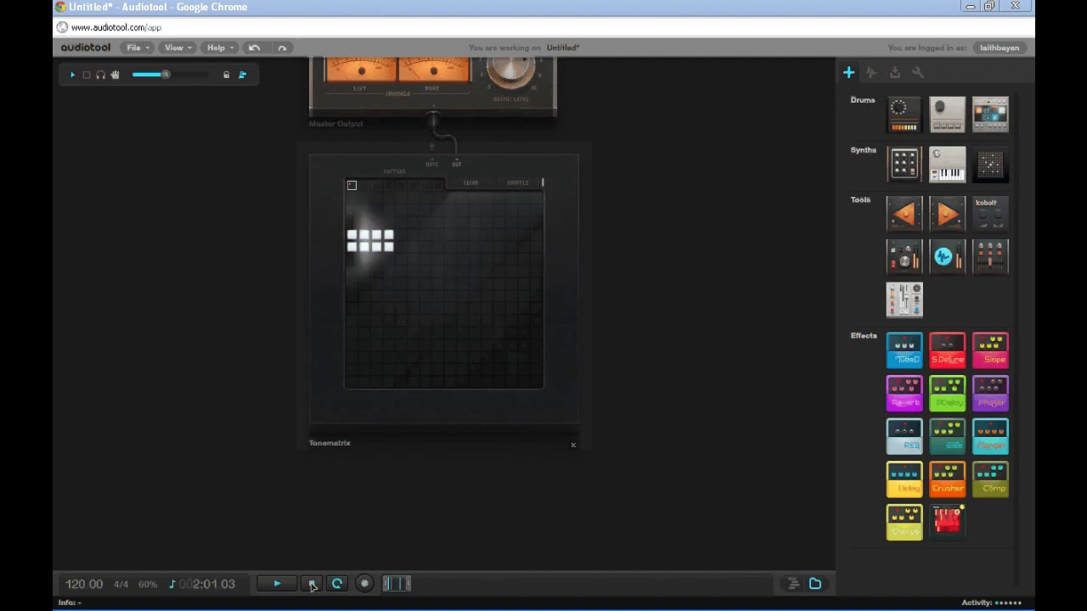
Step: Stop playback, clear all notes, and browse the pattern slots before returning to pattern 1
click(311, 584)
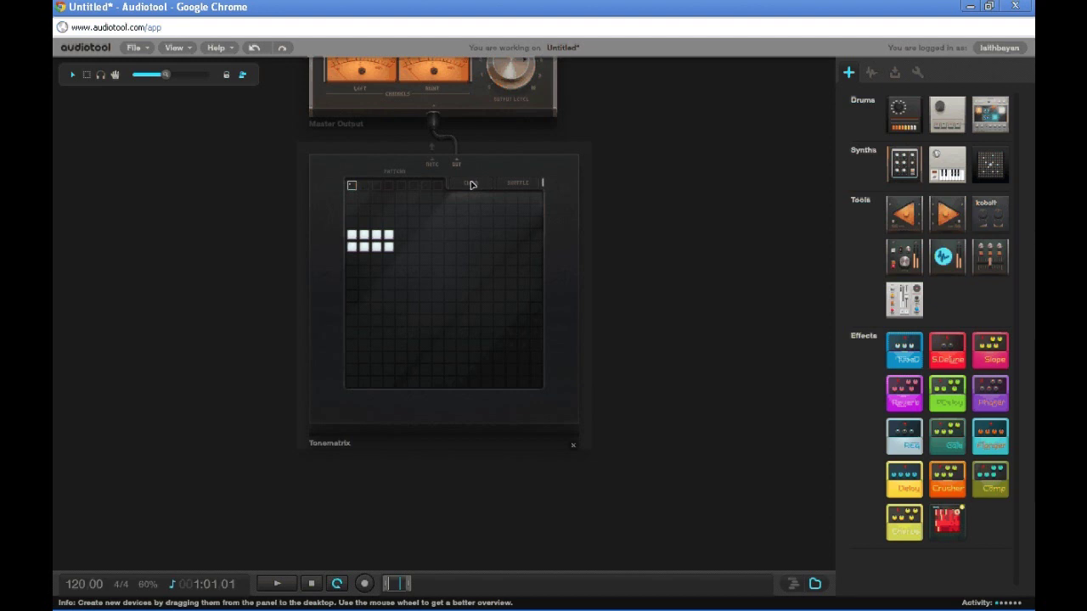
click(472, 185)
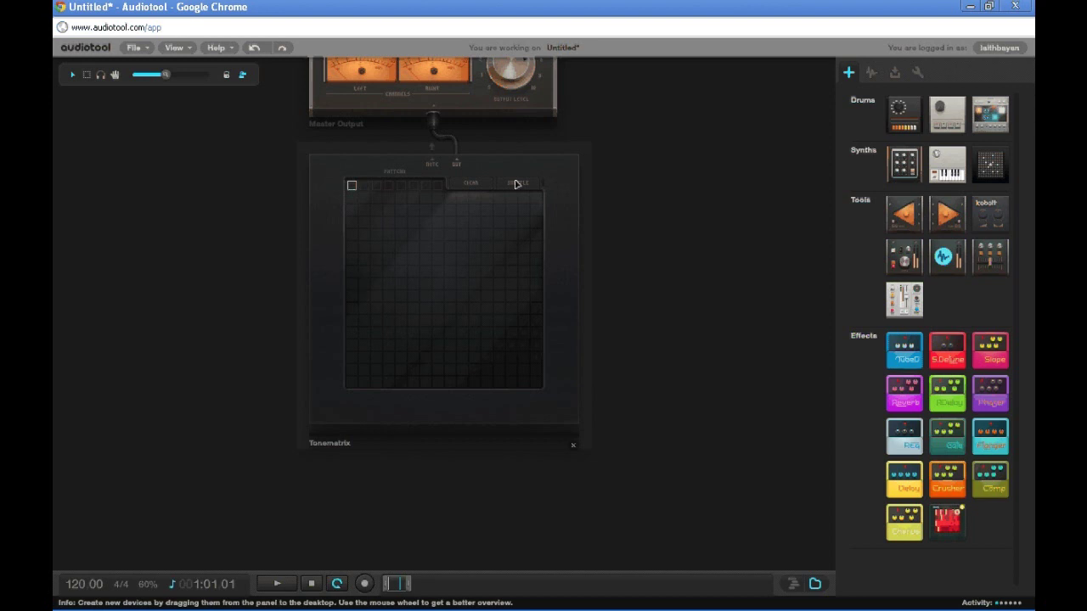
click(365, 186)
click(377, 186)
click(388, 186)
click(400, 186)
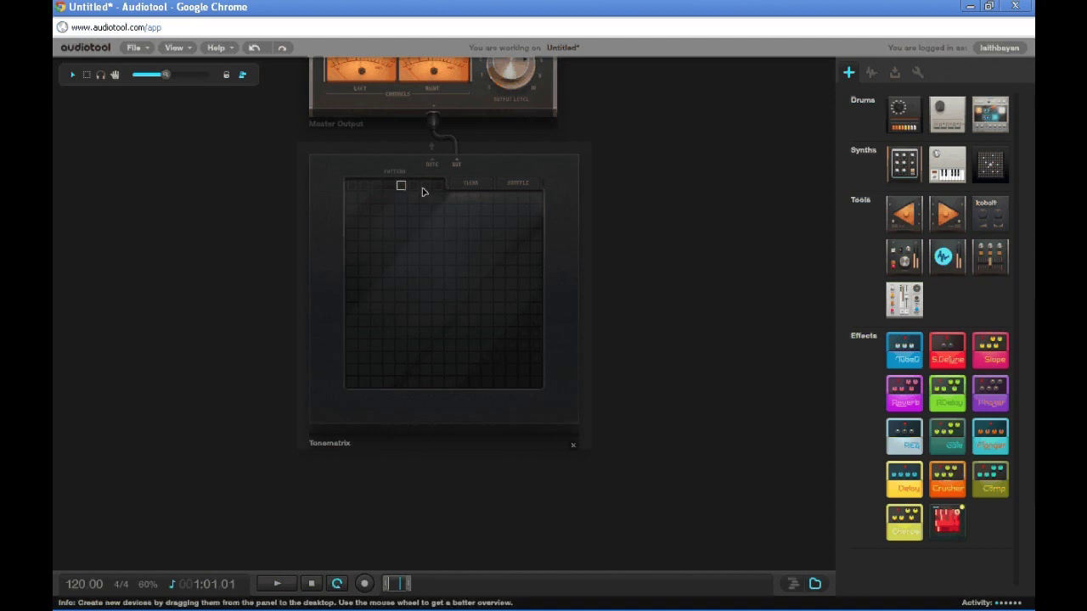
click(352, 186)
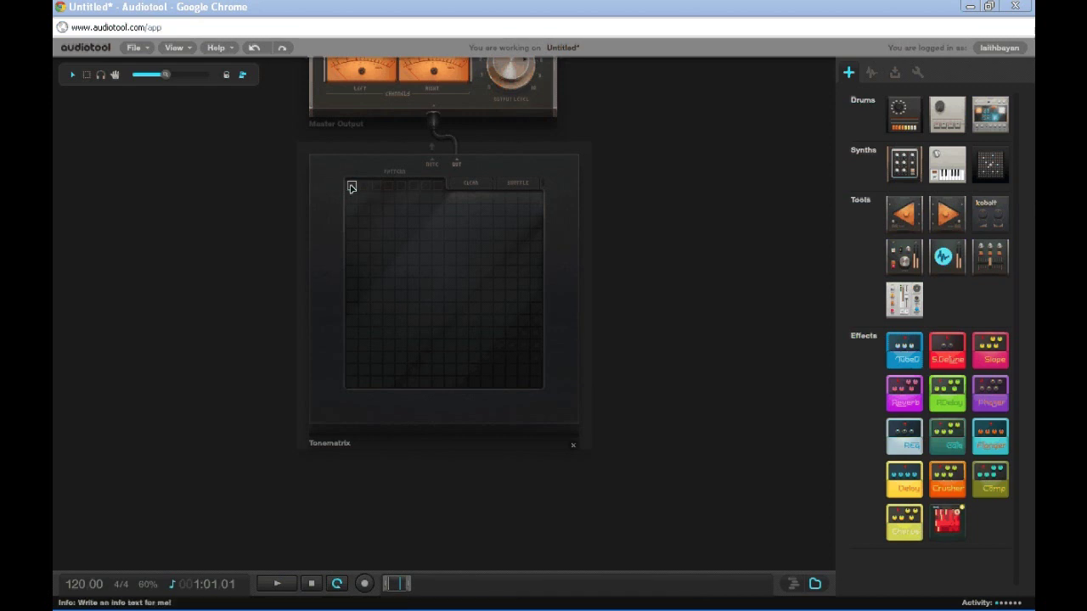
Step: Draw a rising line of notes in pattern 1 and a row with a downward staircase in pattern 2
mouse_move(351, 308)
mouse_down()
mouse_move(491, 279)
mouse_move(539, 246)
mouse_up()
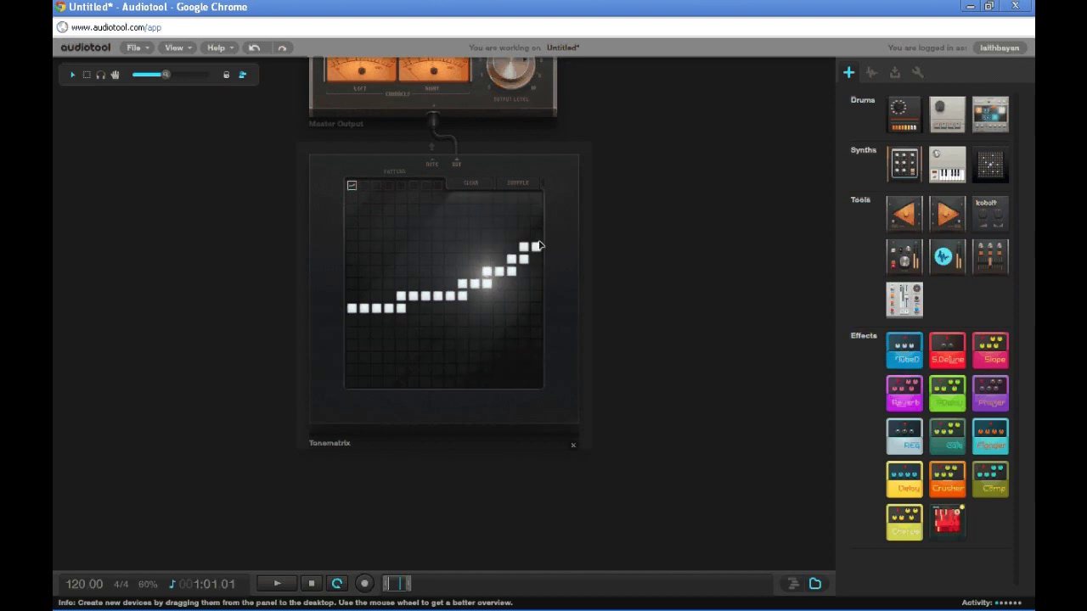
click(363, 186)
mouse_move(351, 247)
mouse_down()
mouse_move(412, 262)
mouse_move(462, 309)
mouse_move(499, 321)
mouse_move(543, 393)
mouse_up()
Step: Draw a rising diagonal staircase in pattern 3 and reveal the arrangement timeline
click(377, 185)
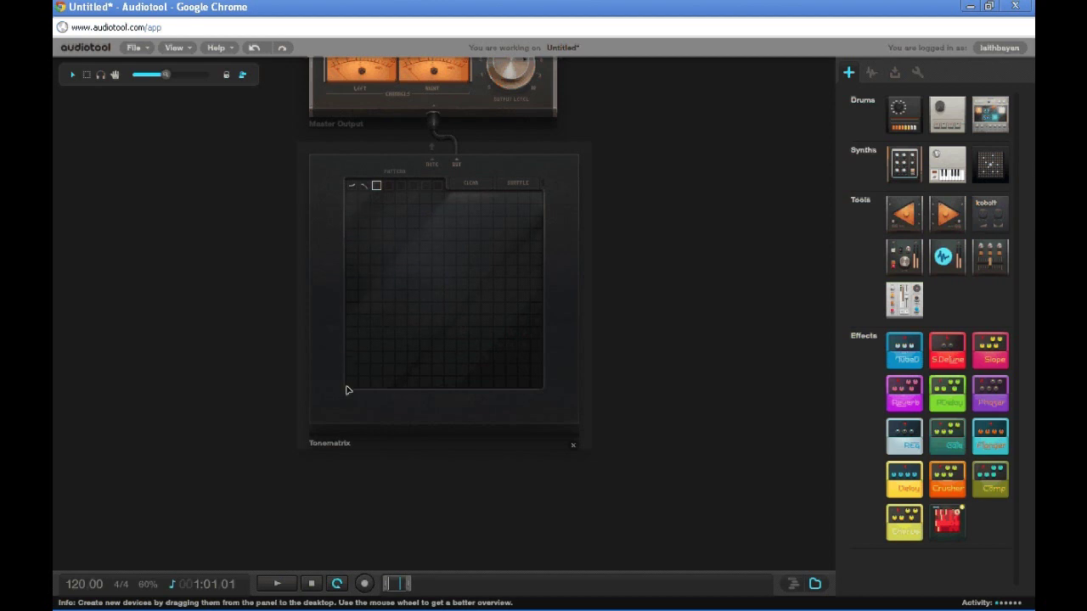
drag(349, 385, 390, 360)
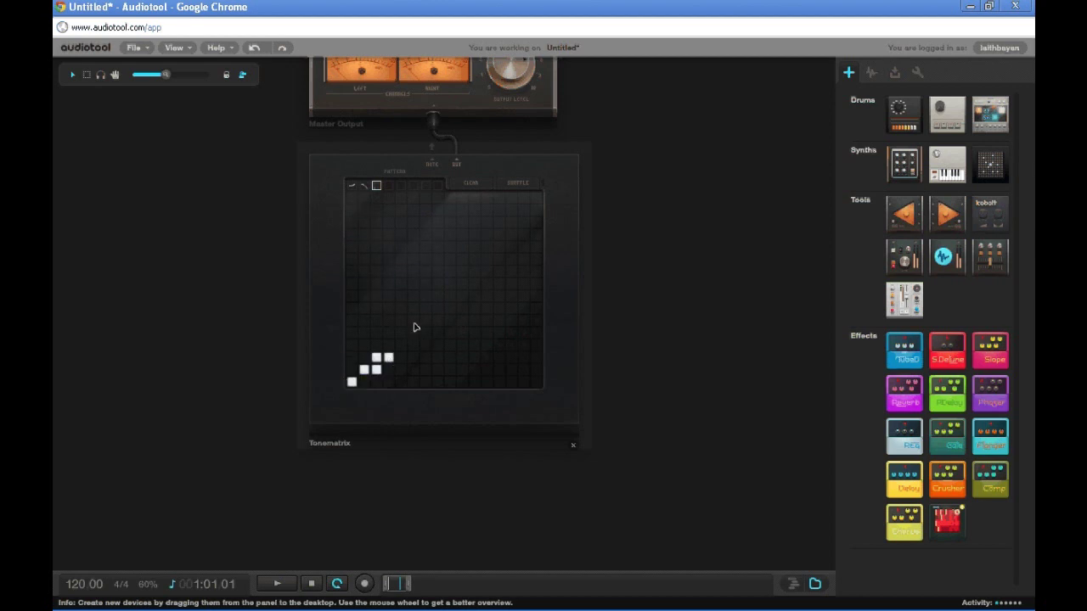
drag(412, 321, 474, 276)
mouse_move(500, 236)
mouse_down()
mouse_move(537, 212)
mouse_move(556, 223)
mouse_up()
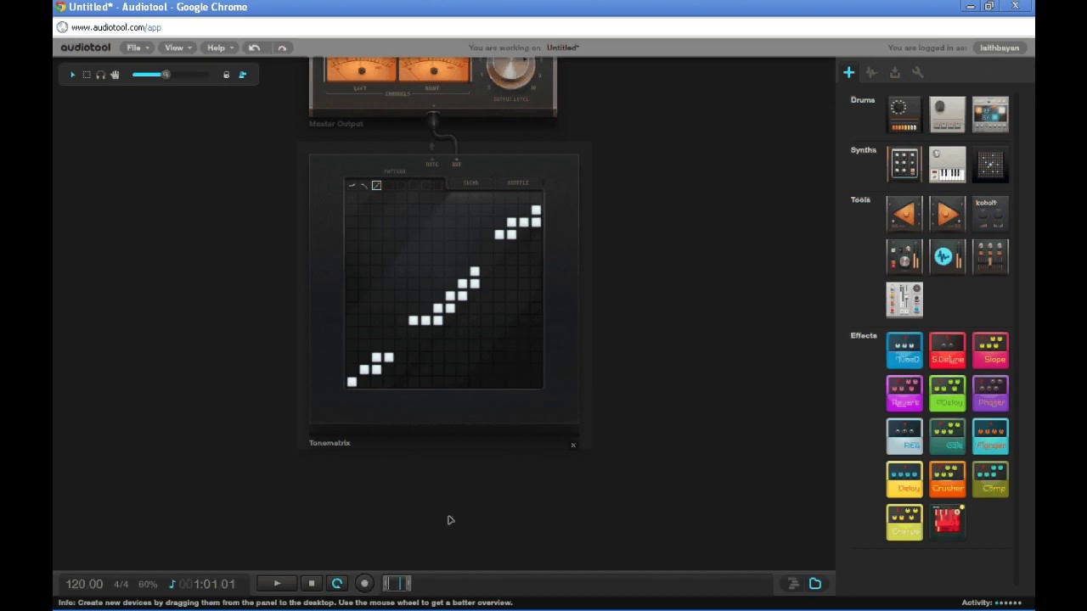
drag(449, 571, 394, 438)
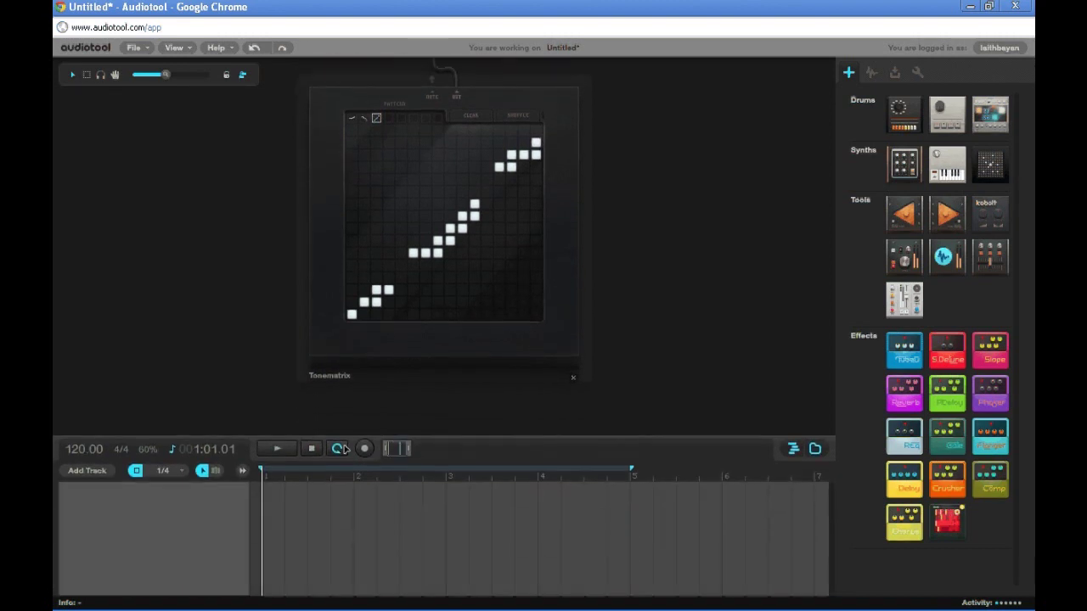
Step: Add a PatternTrack for the Tonematrix and create clip #1 at bar 1
click(89, 470)
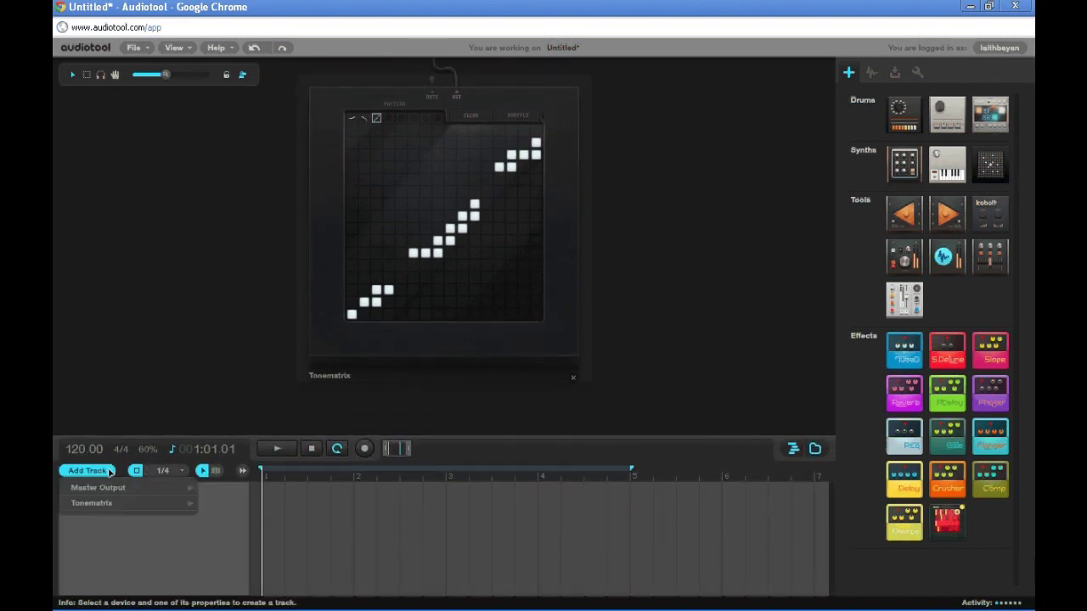
mouse_move(111, 504)
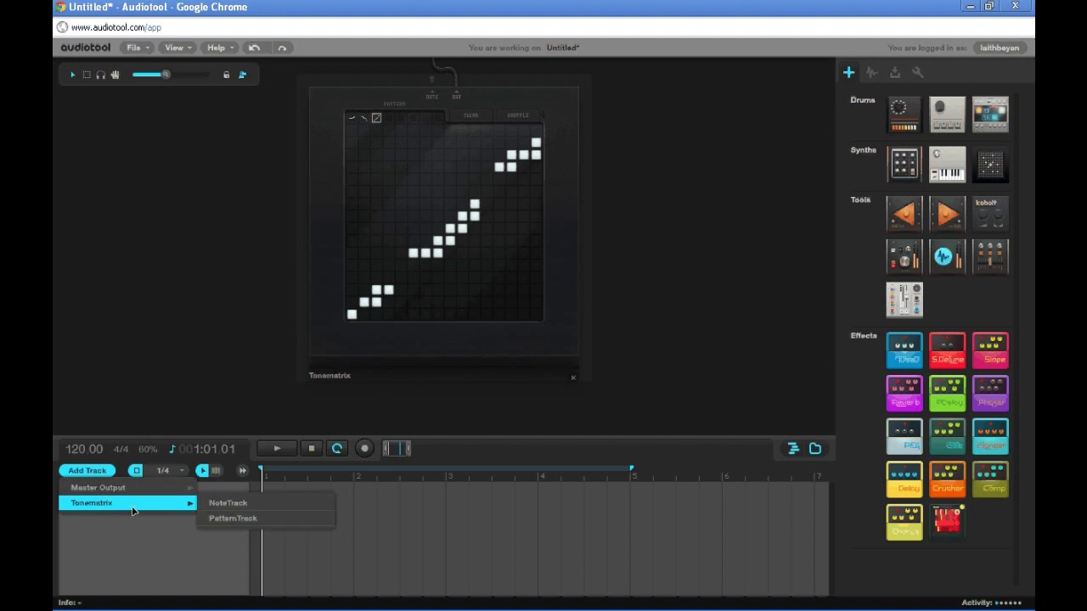
click(219, 519)
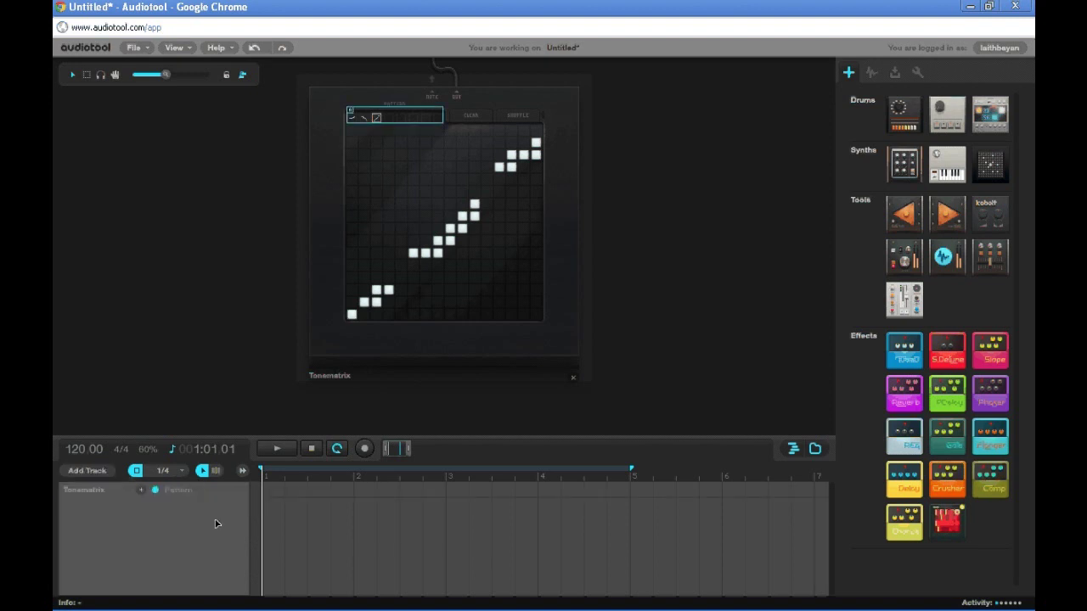
double_click(267, 491)
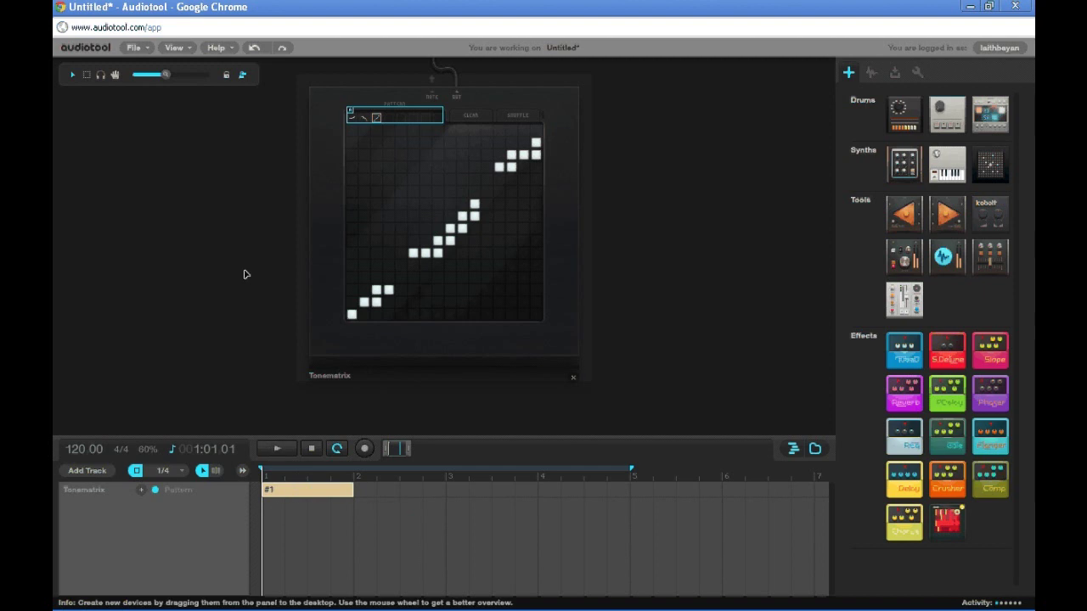
Step: Try the pattern-box transform buttons, ending back on the rising diagonal pattern
click(351, 116)
click(364, 116)
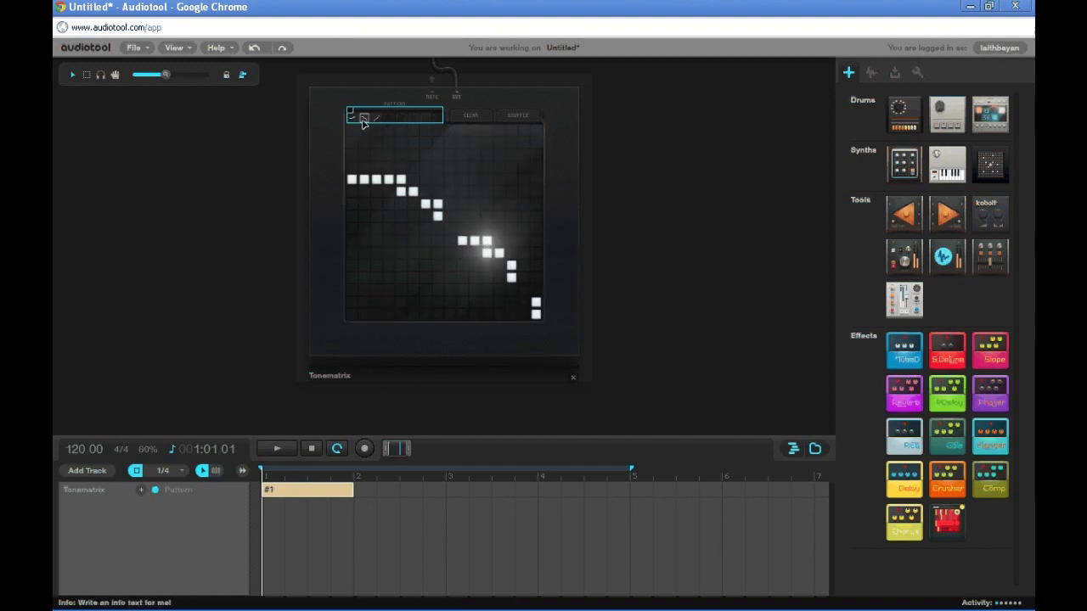
click(375, 117)
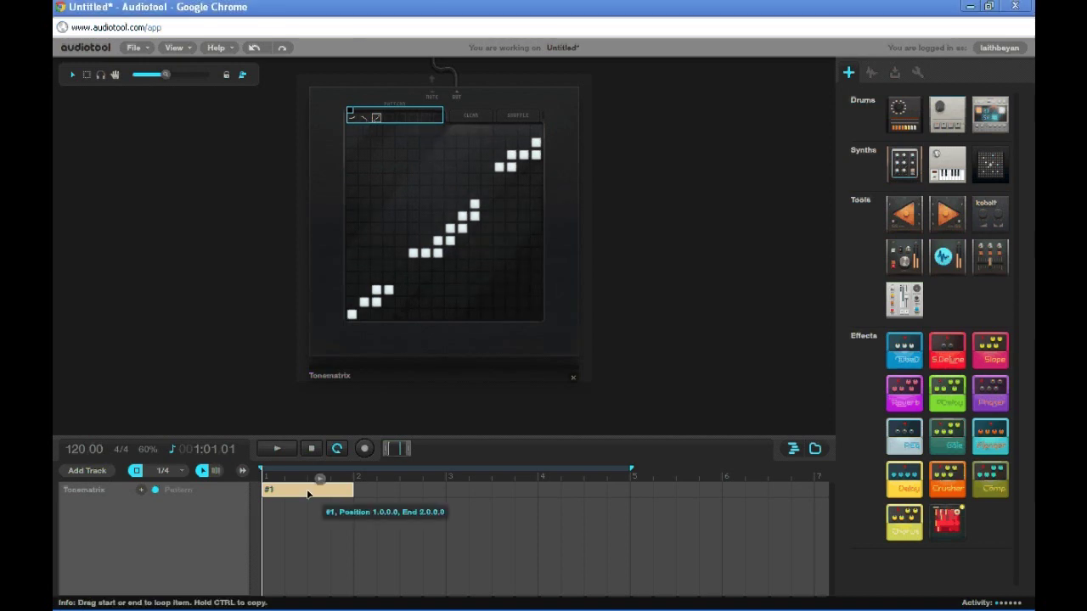
Step: Add a second clip right after #1 at bar 2 and switch it to pattern #2
double_click(389, 491)
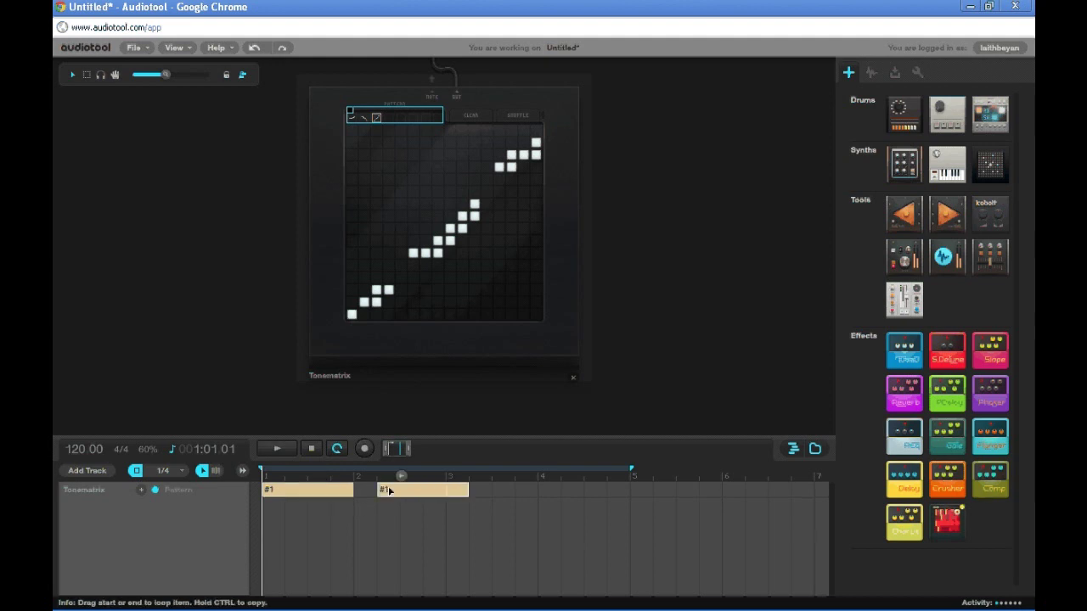
drag(384, 492, 362, 493)
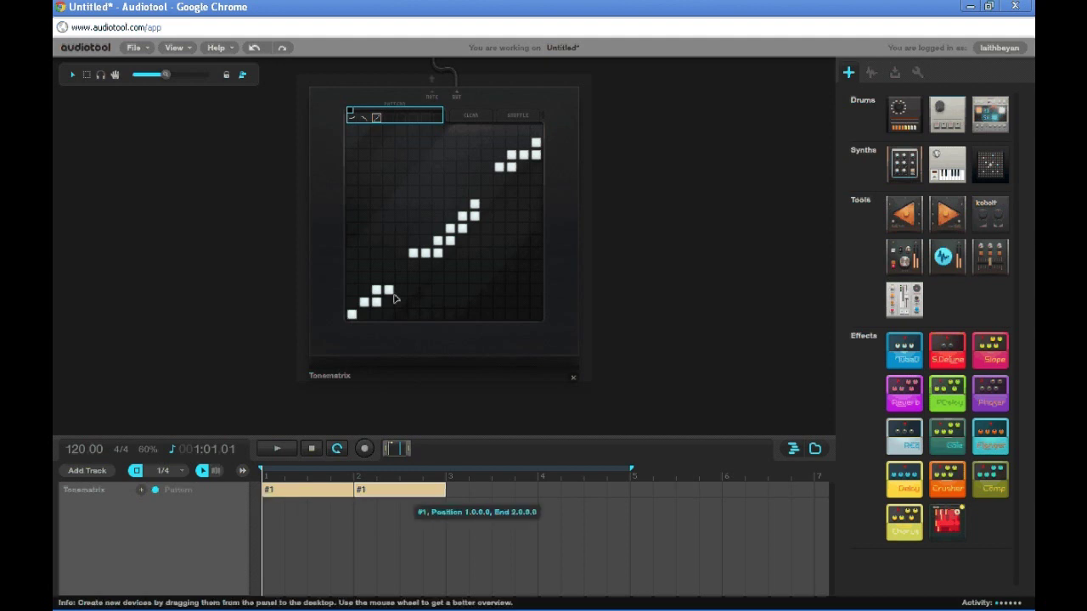
click(351, 119)
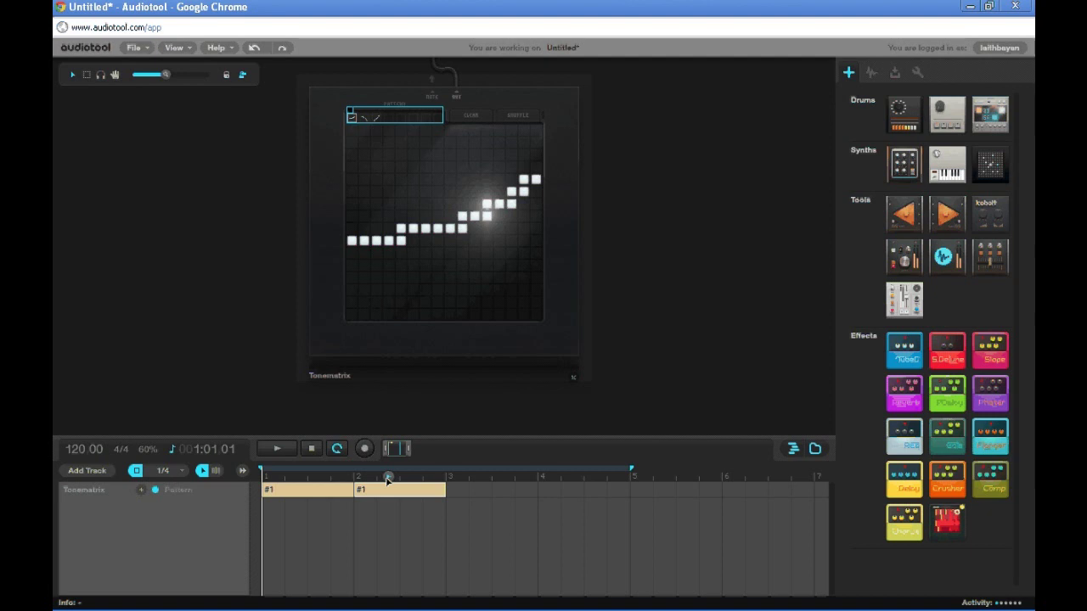
right_click(387, 481)
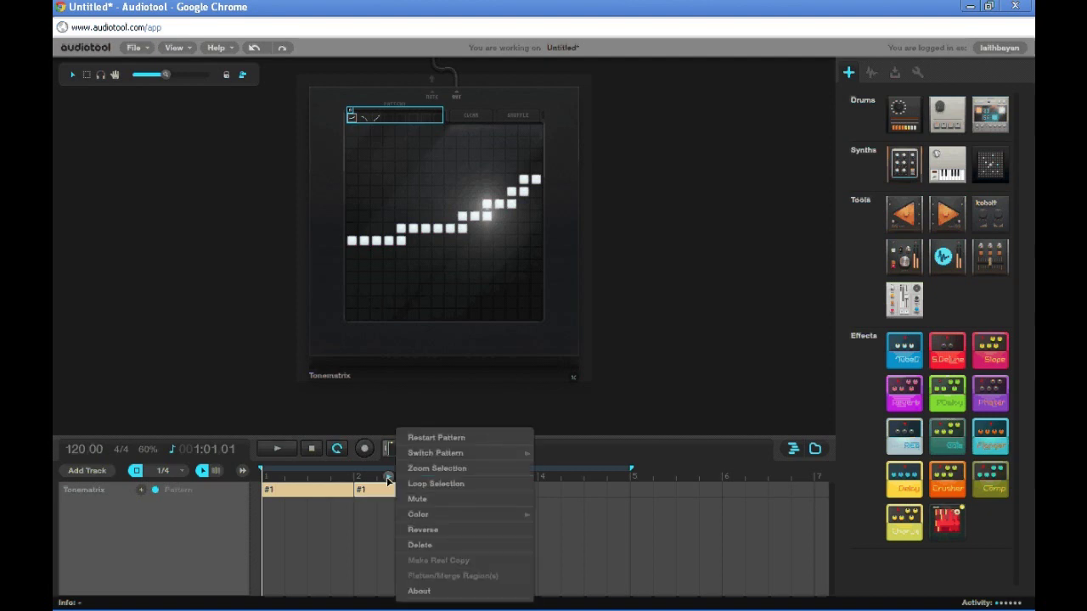
mouse_move(436, 457)
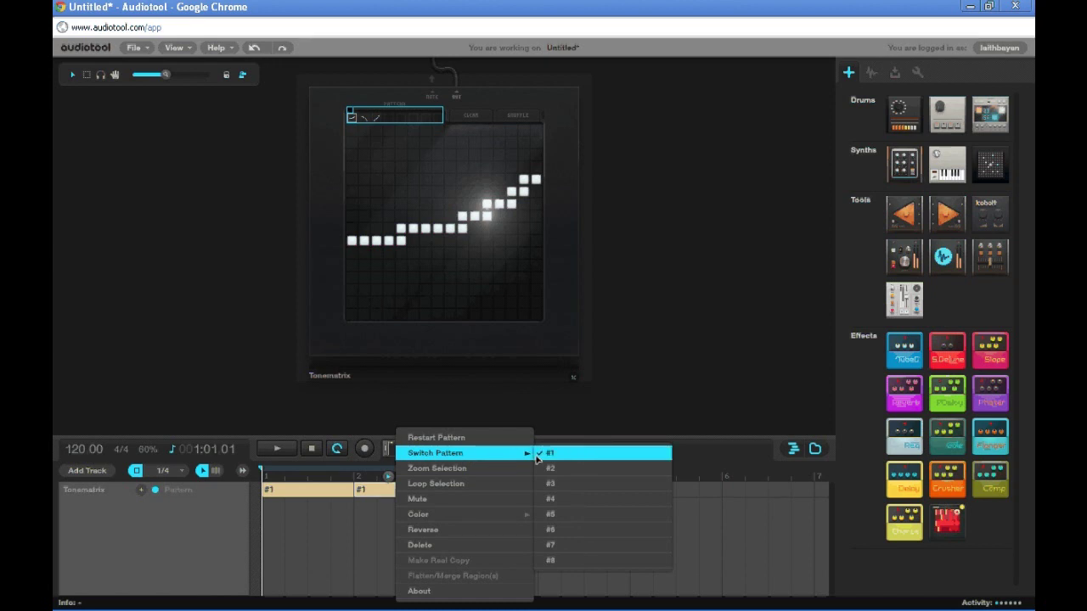
click(548, 468)
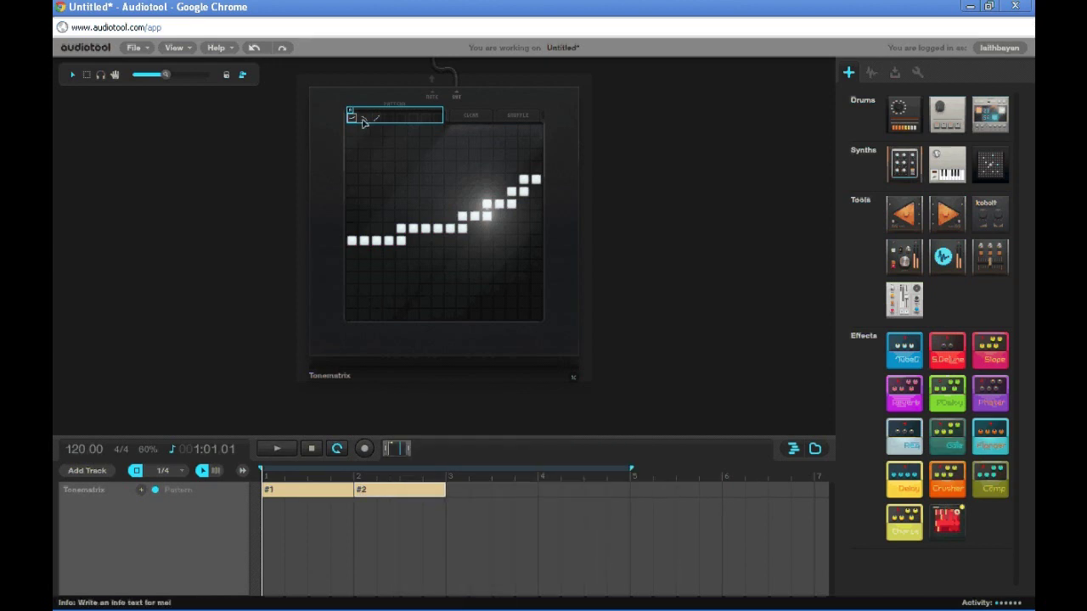
Step: Add a third clip at bar 3 playing pattern #3, and end the loop at bar 4
double_click(478, 492)
drag(500, 500, 492, 498)
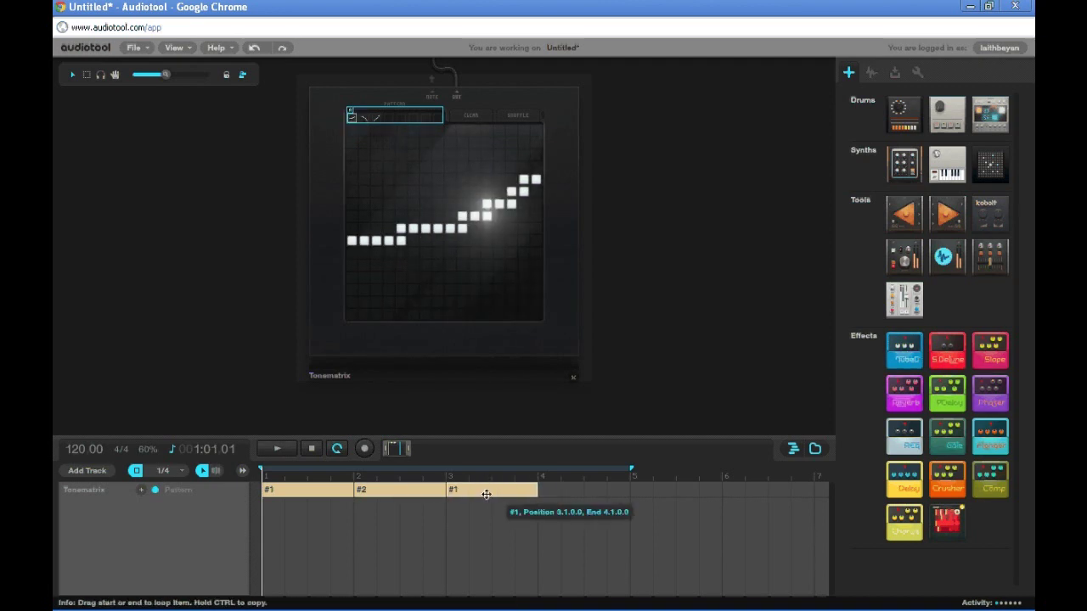
right_click(490, 482)
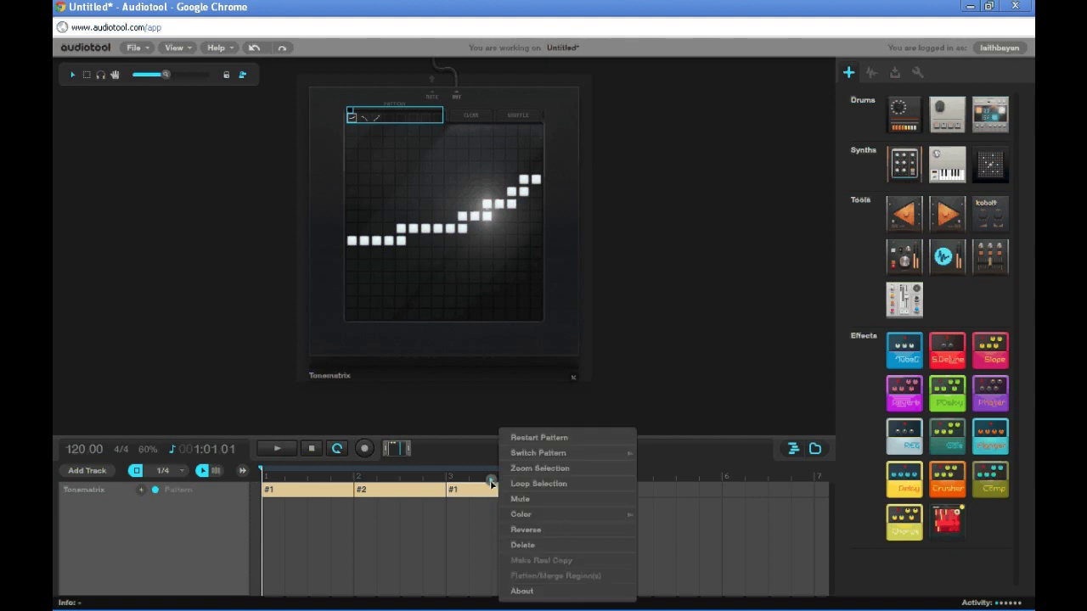
mouse_move(528, 461)
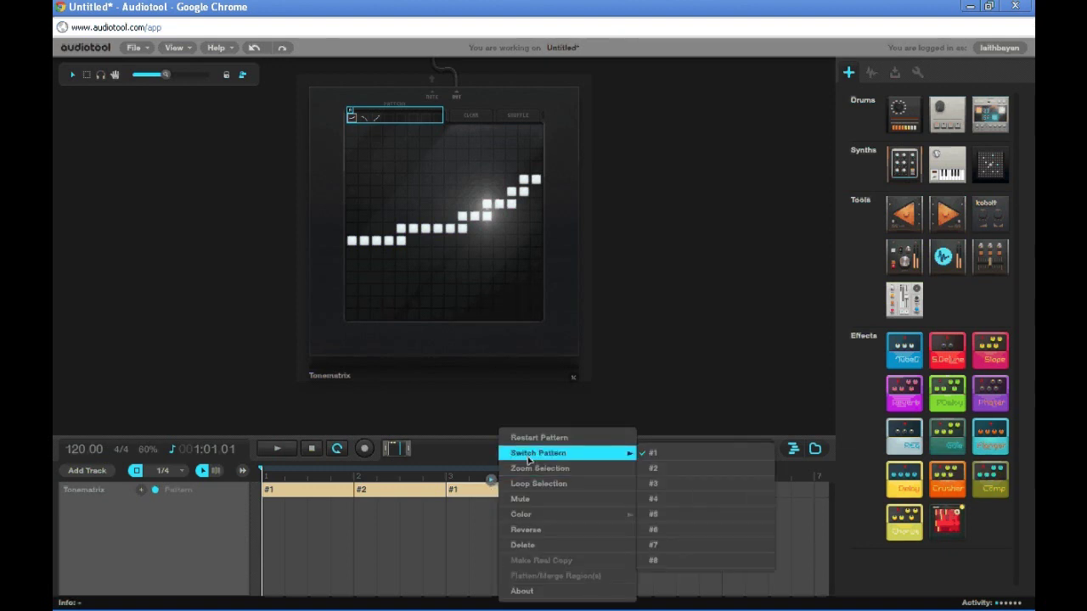
click(651, 484)
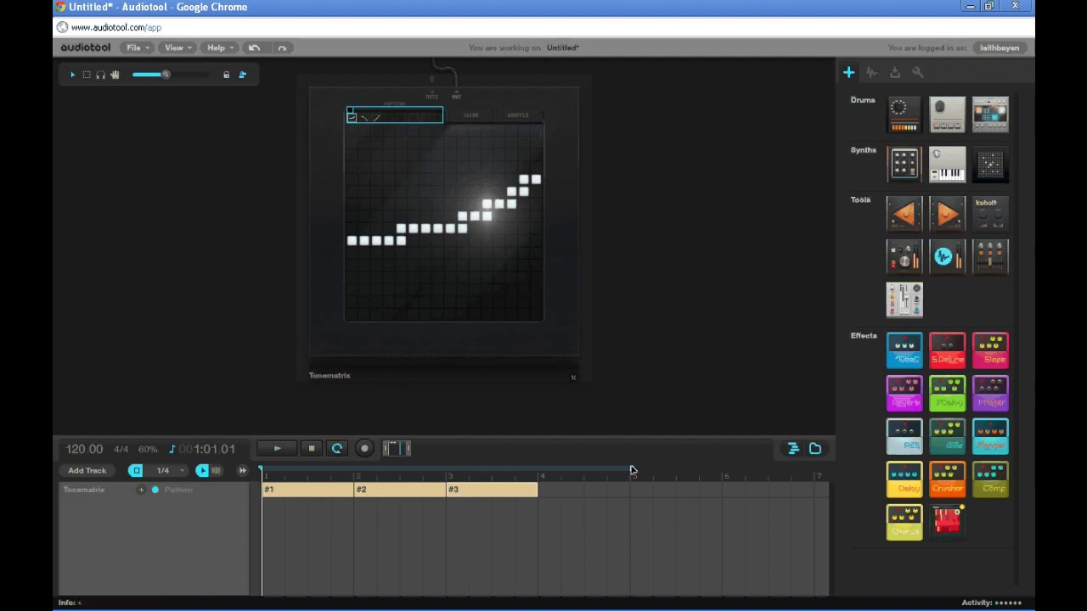
drag(631, 467, 543, 478)
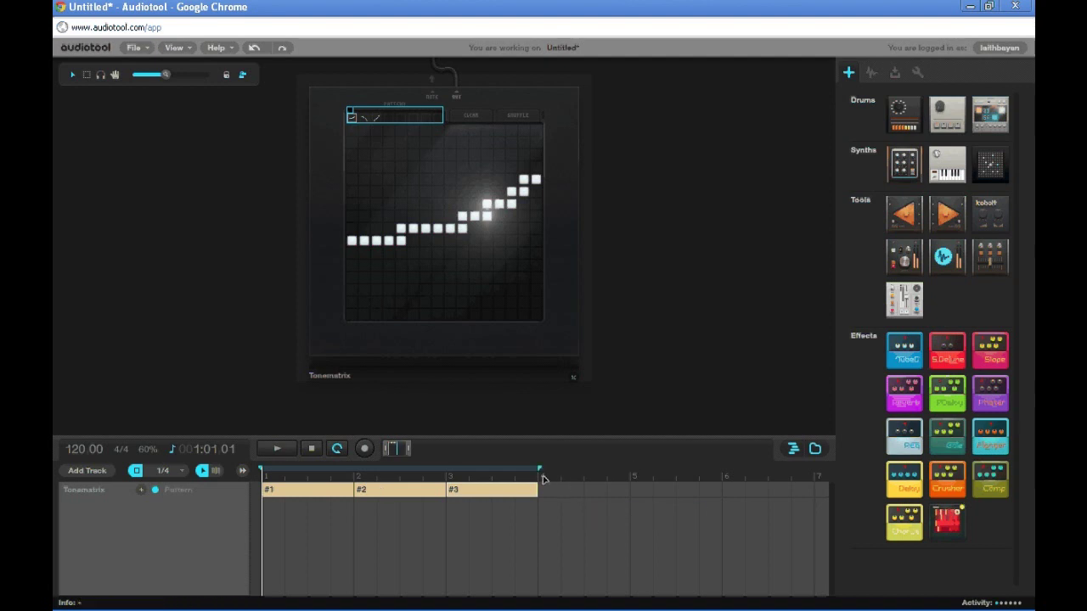
Step: Play the three-clip arrangement, then zoom out to show the Master Output
click(290, 450)
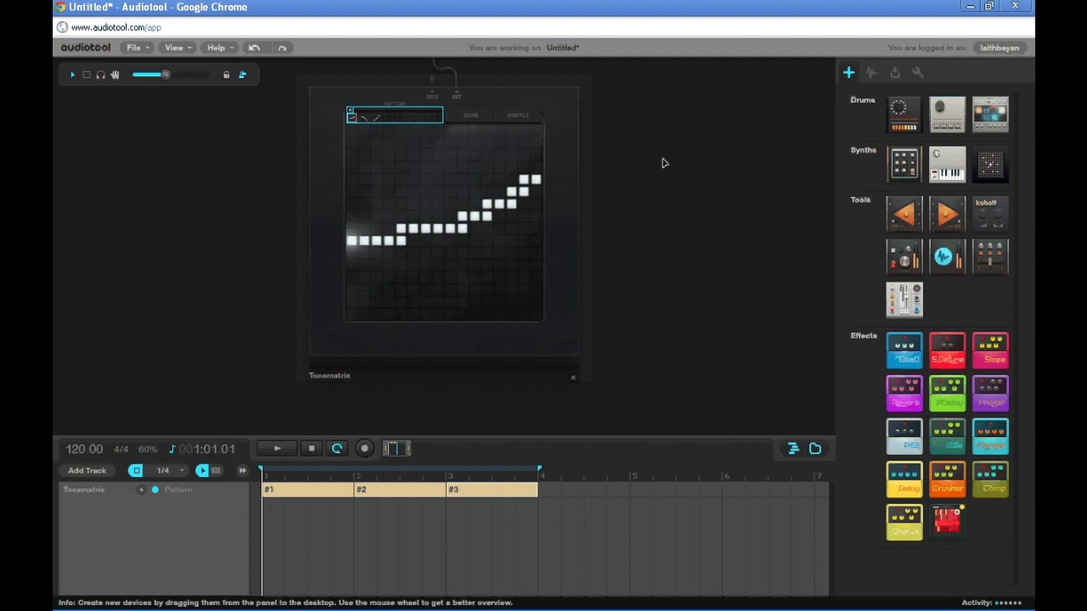
drag(164, 76, 154, 85)
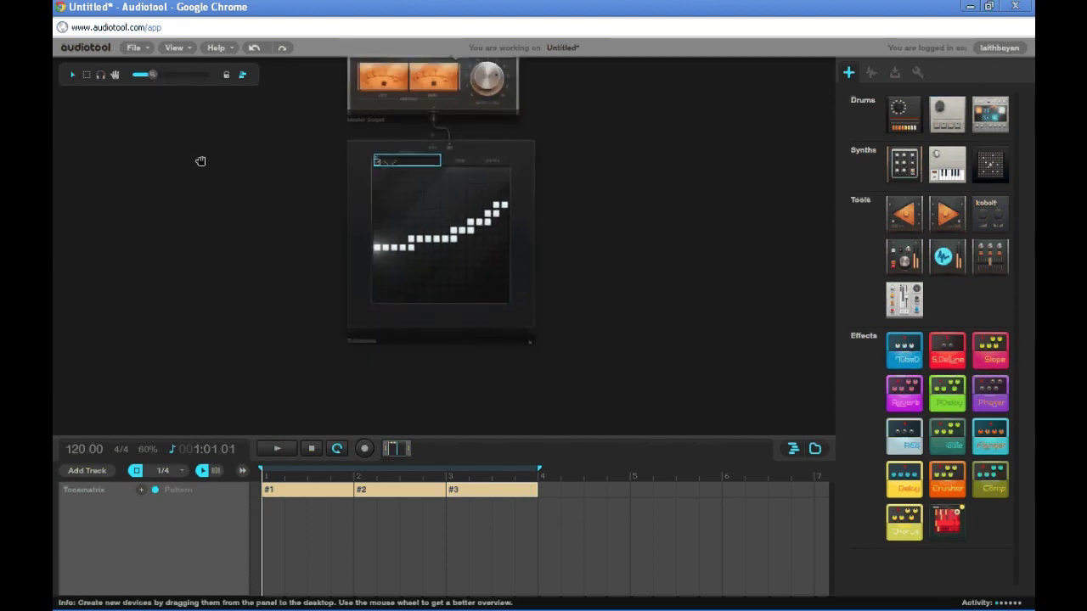
Step: Move the Tonematrix lower, unplug it from Master, and route it through a new TubeD pedal
drag(202, 162, 211, 189)
drag(371, 177, 365, 295)
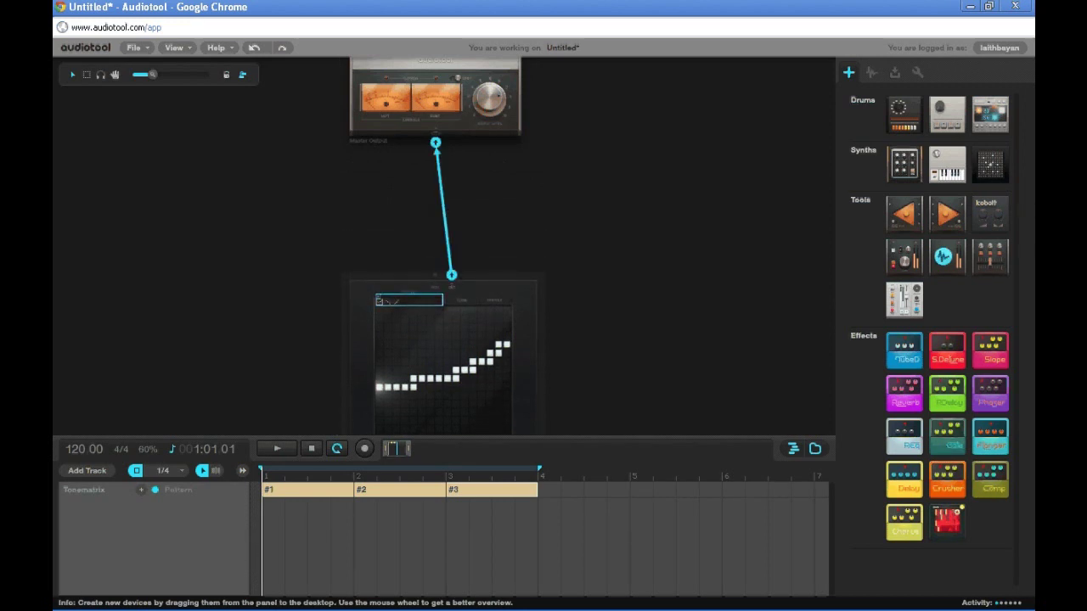
drag(451, 281, 507, 235)
drag(896, 345, 590, 232)
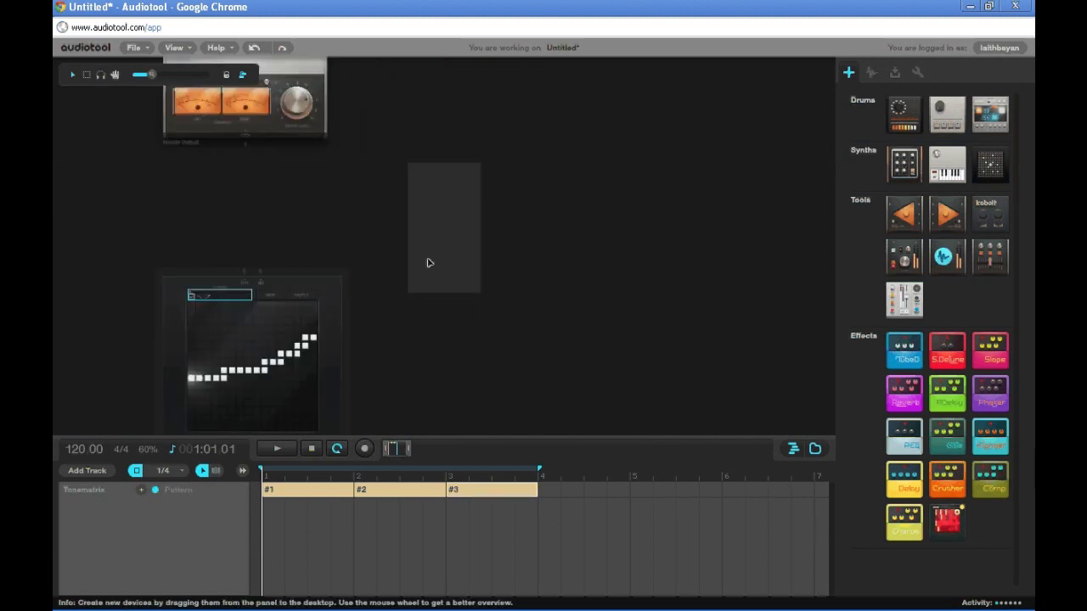
drag(253, 273, 401, 213)
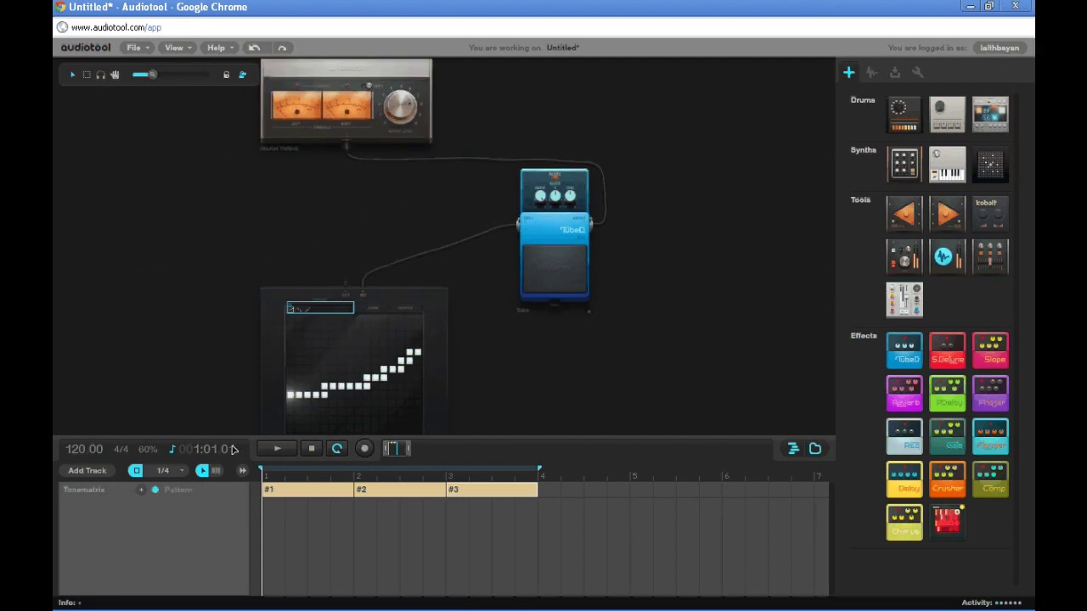
Step: Play the loop through the TubeD, lower the system volume, then stop at bar 1
click(279, 450)
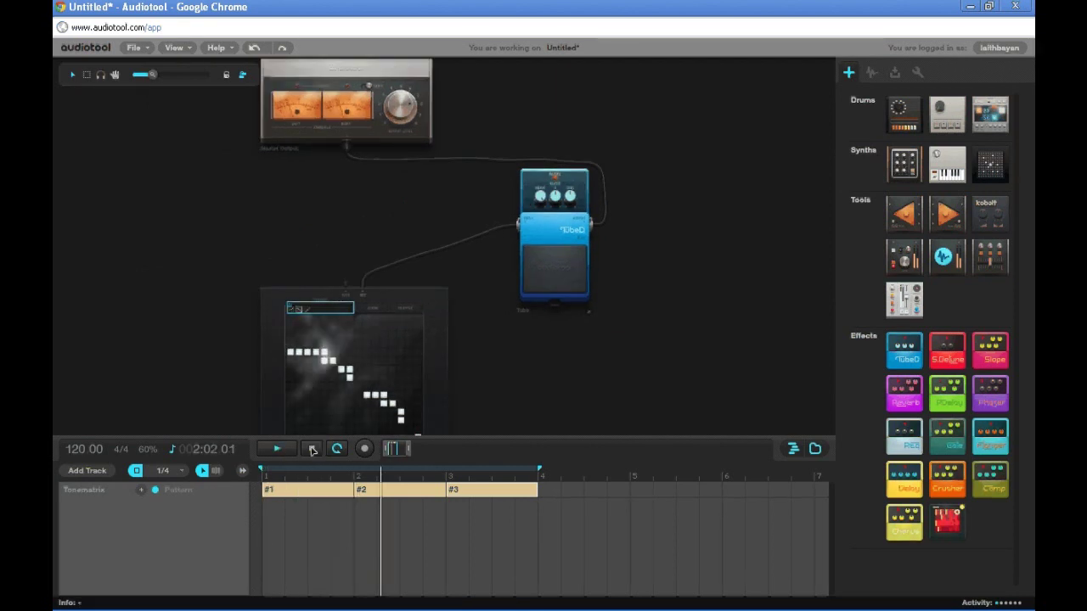
key(XF86AudioLowerVolume)
key(XF86AudioLowerVolume)
key(XF86AudioLowerVolume)
key(XF86AudioLowerVolume)
key(XF86AudioLowerVolume)
key(XF86AudioLowerVolume)
key(XF86AudioLowerVolume)
key(XF86AudioLowerVolume)
key(XF86AudioLowerVolume)
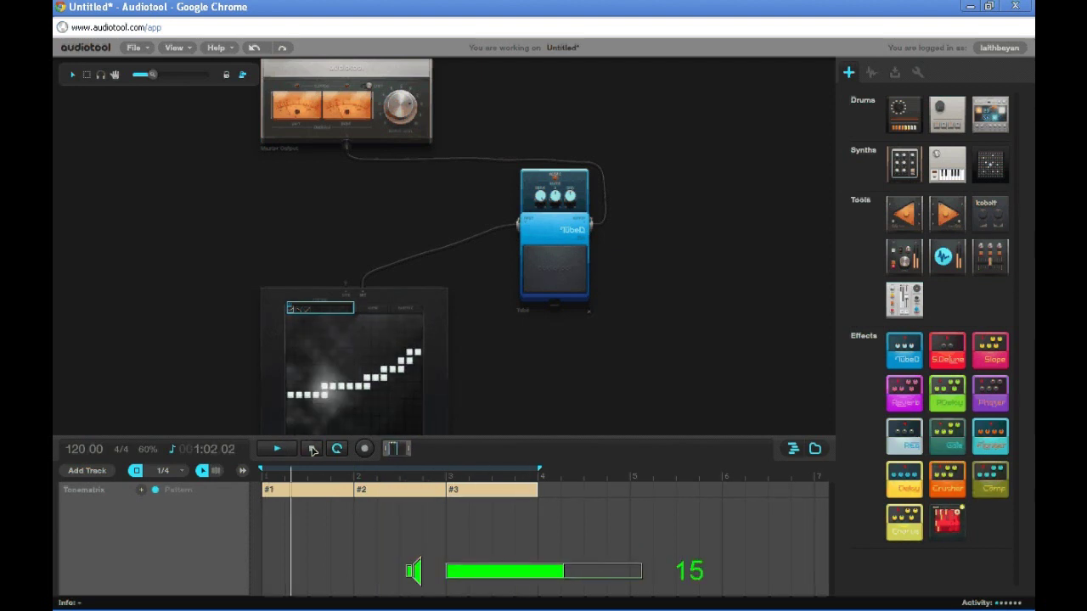
click(312, 449)
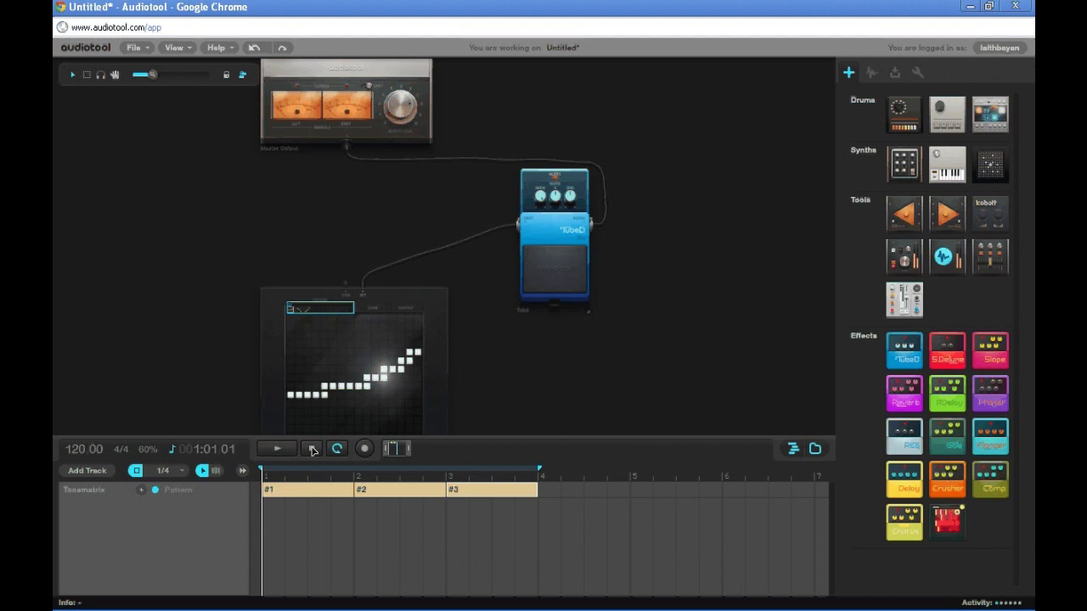